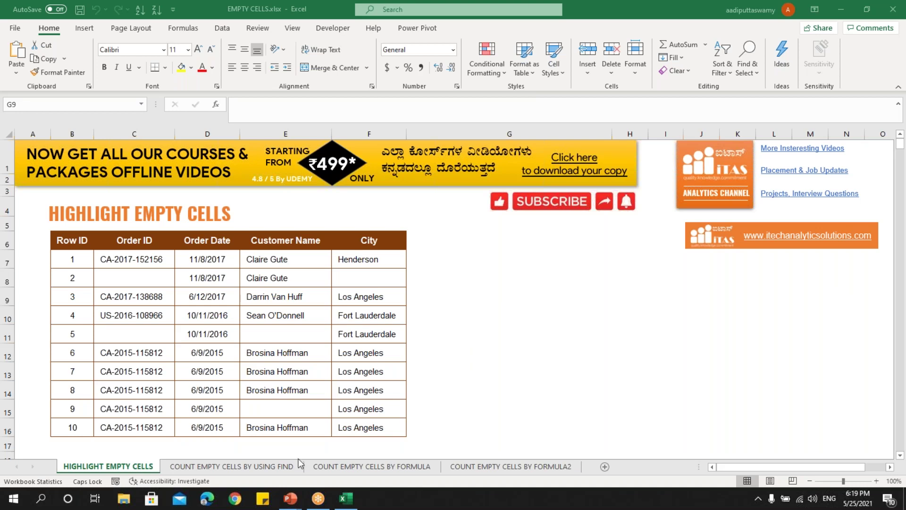
- Switch to the EMPTY CELLS workbook and select the data rows B7:F16 on the HIGHLIGHT EMPTY CELLS sheet
mouse_move(290, 498)
left_click(352, 451)
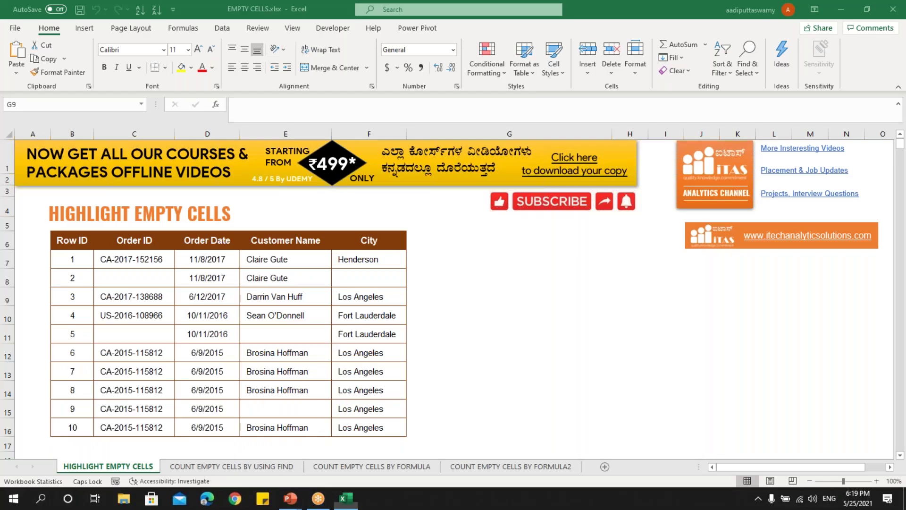
key("Right")
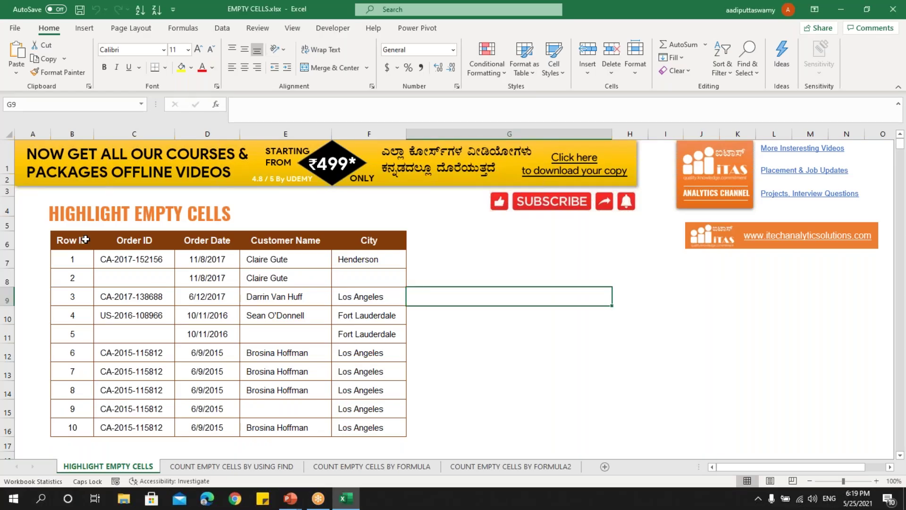
left_click(182, 354)
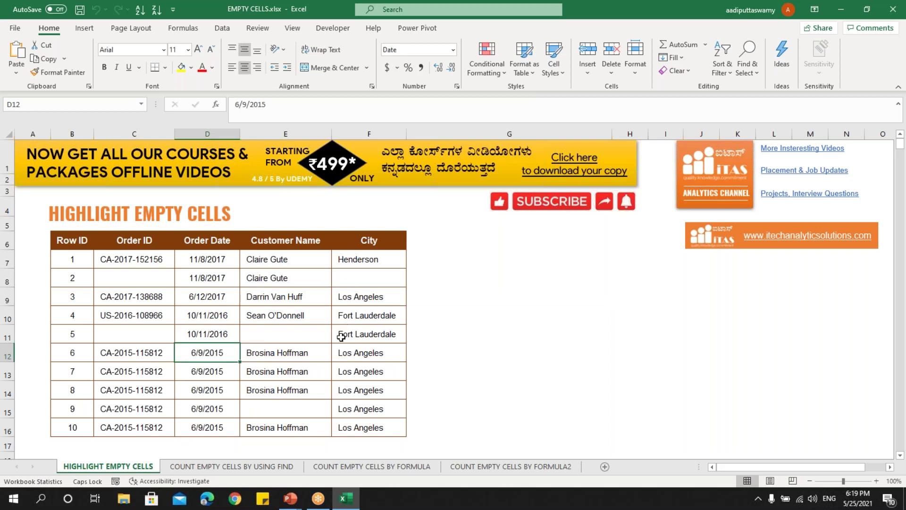
left_click_drag(77, 260, 329, 421)
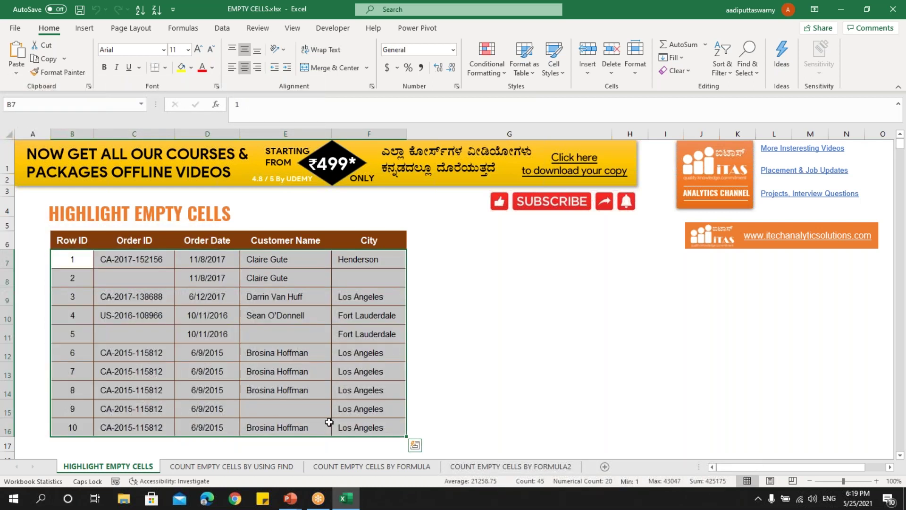
key("F5")
left_click_drag(313, 204, 457, 255)
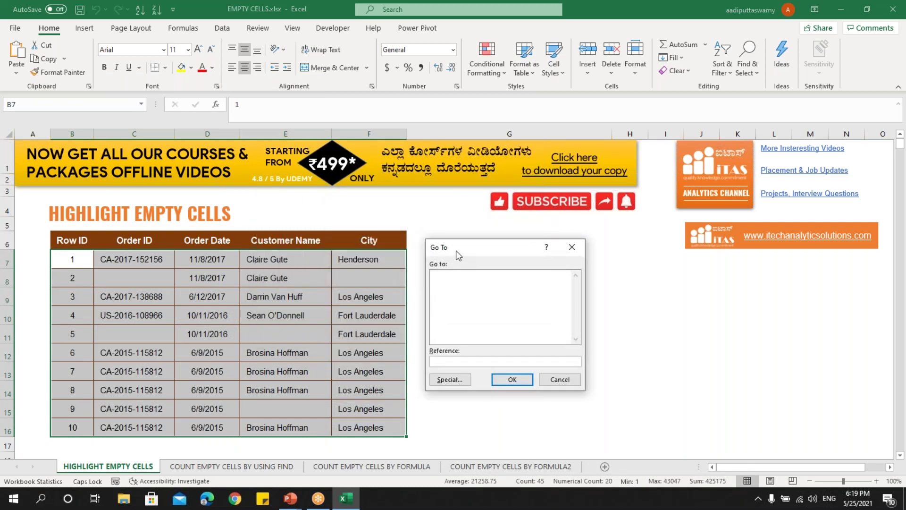
left_click(572, 246)
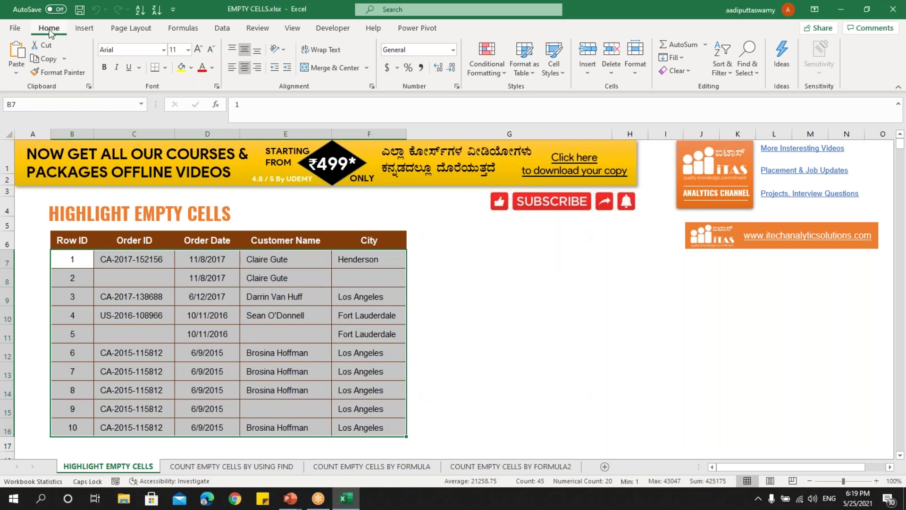
left_click(747, 66)
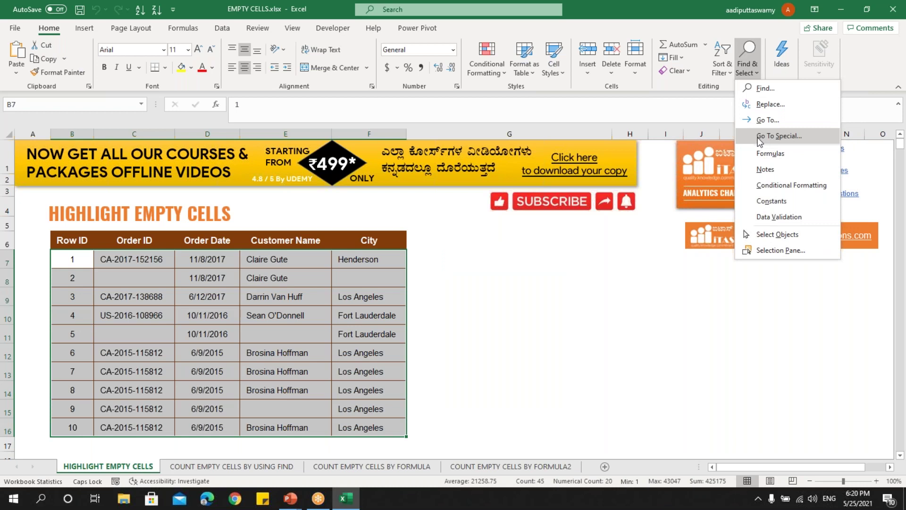
left_click(547, 284)
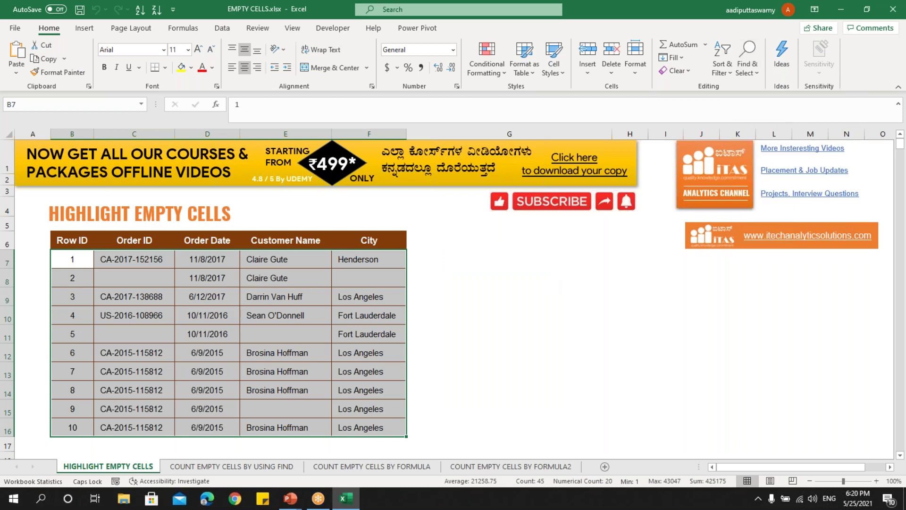
- Use Go To Special to select only the blank cells within B7:F16
key("ctrl+g")
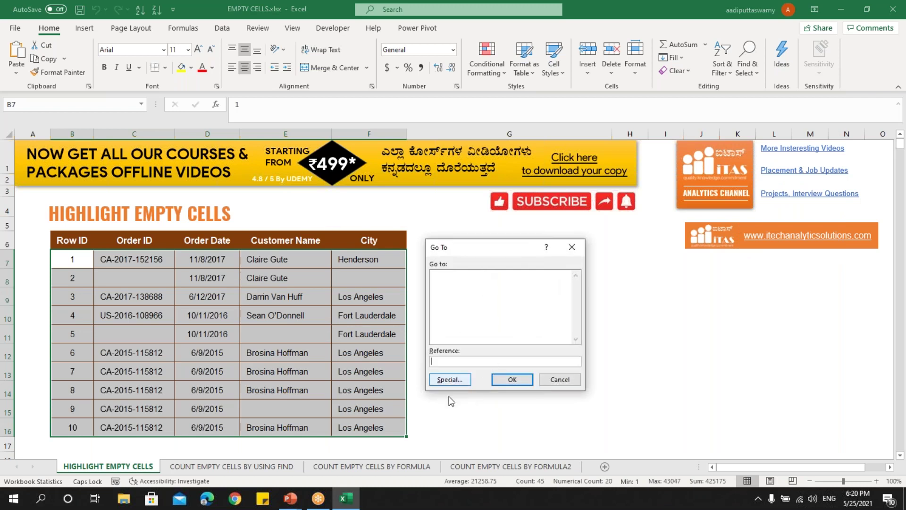
left_click(449, 380)
left_click_drag(449, 234, 457, 237)
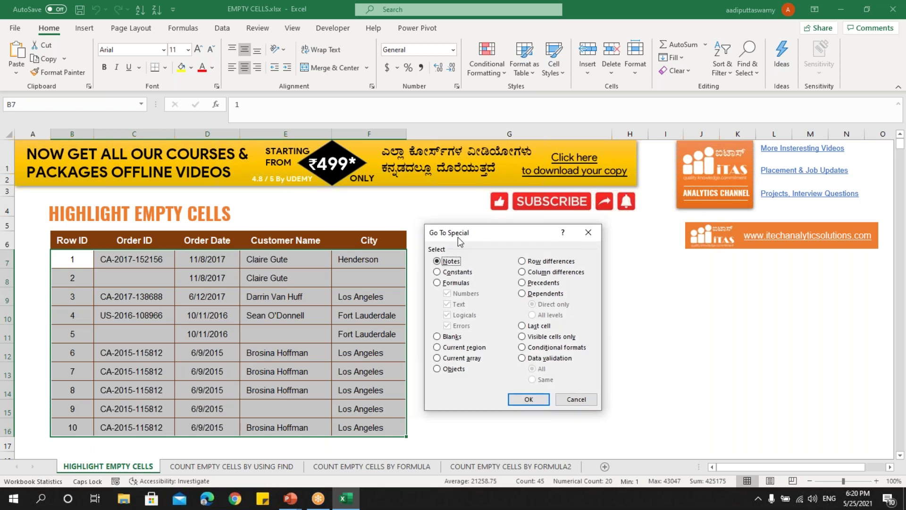
left_click(447, 337)
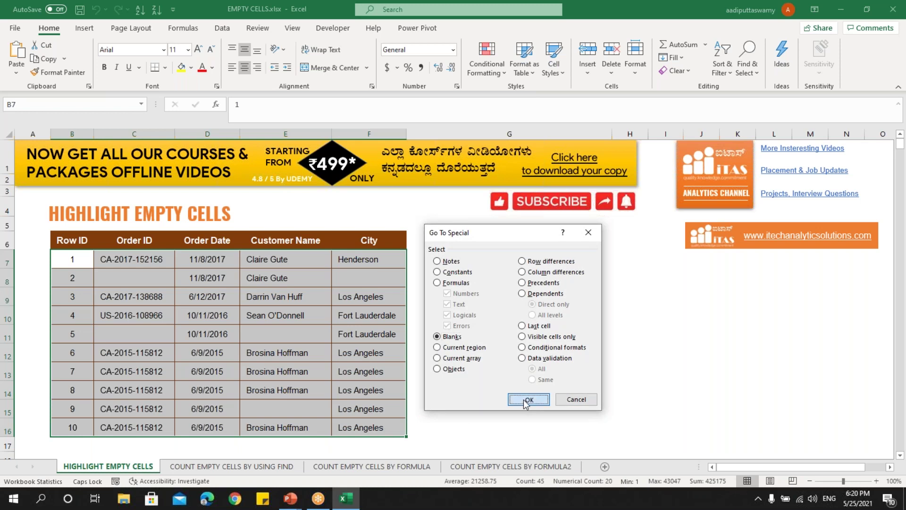
left_click(525, 400)
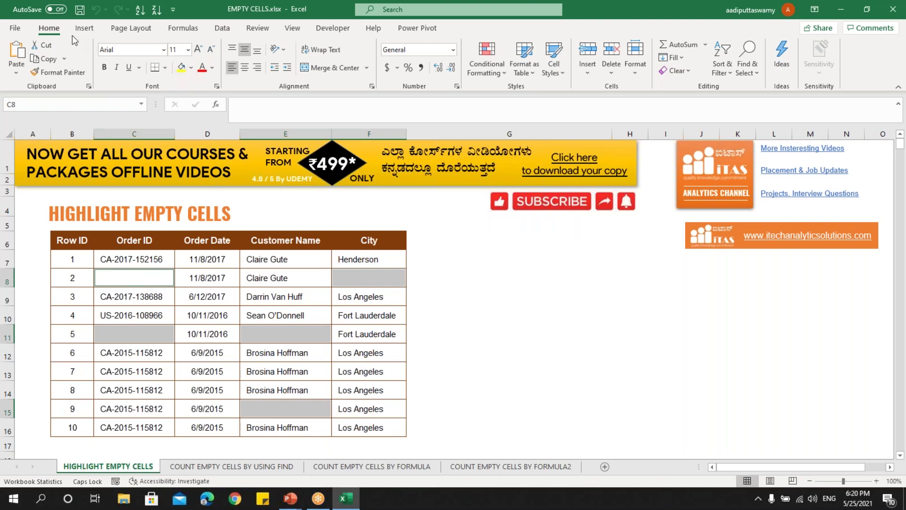
- Fill the selected blank cells with light orange and deselect them
left_click(191, 69)
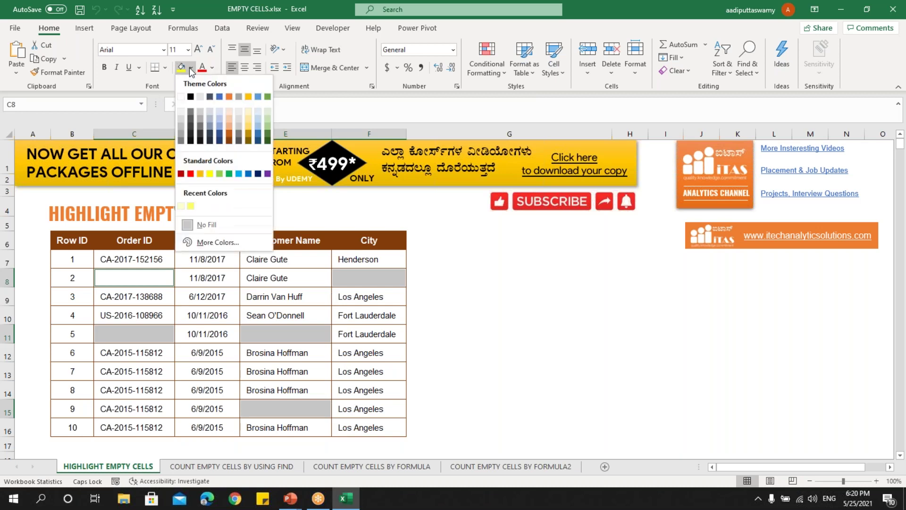
left_click(231, 129)
left_click(530, 358)
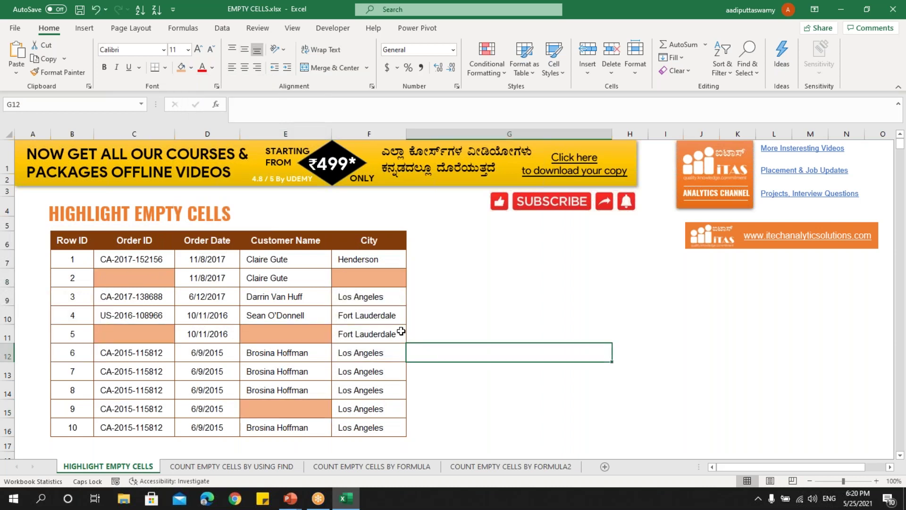
- On the COUNT EMPTY CELLS BY USING FIND sheet, set up an empty search of B6:F16 in values, matching entire cell contents
left_click(257, 464)
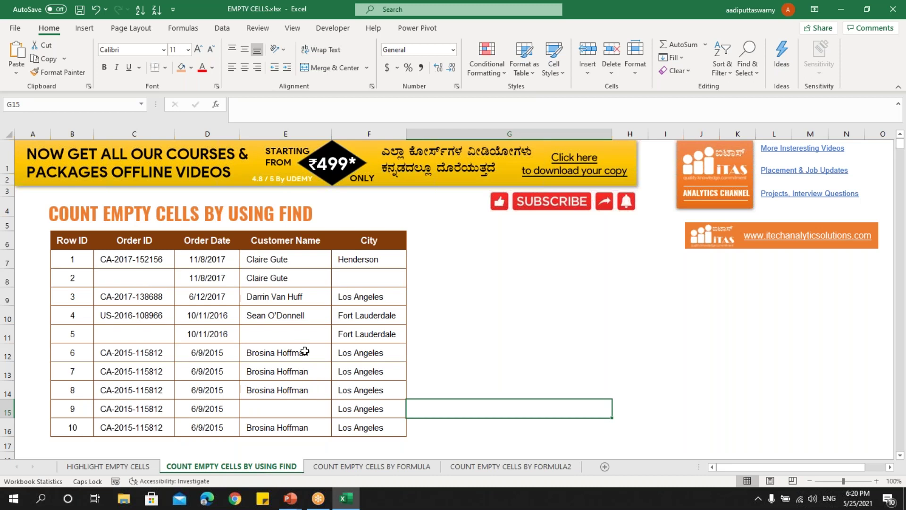
mouse_move(75, 242)
left_mouse_down()
mouse_move(299, 351)
mouse_move(366, 411)
mouse_move(370, 427)
left_mouse_up()
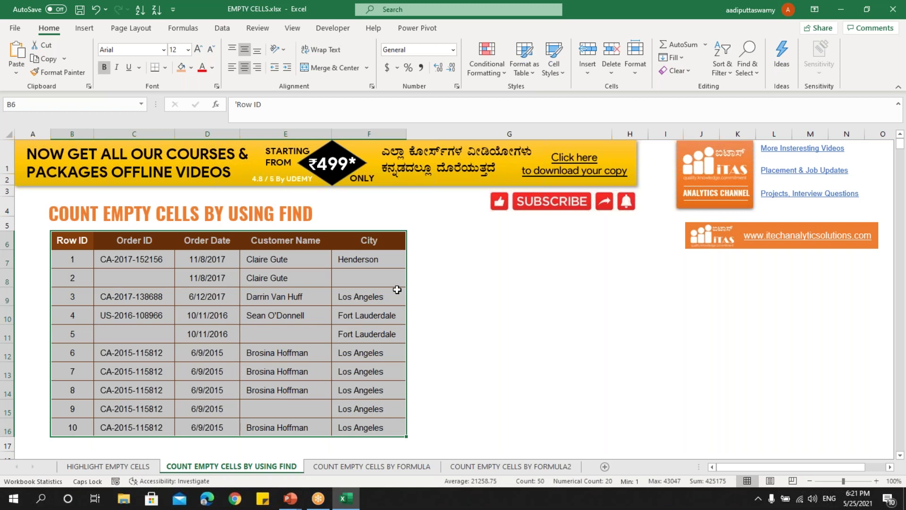
key("ctrl+f")
left_click_drag(471, 290, 501, 237)
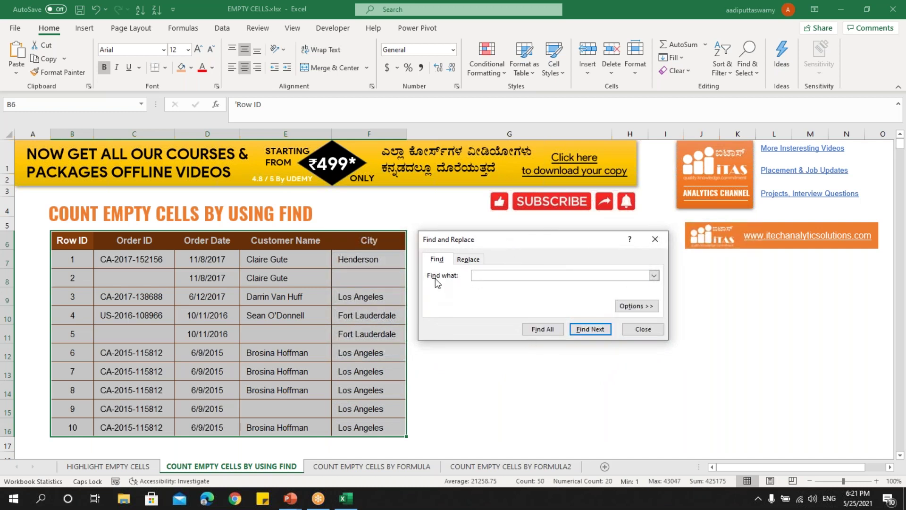
left_click(630, 307)
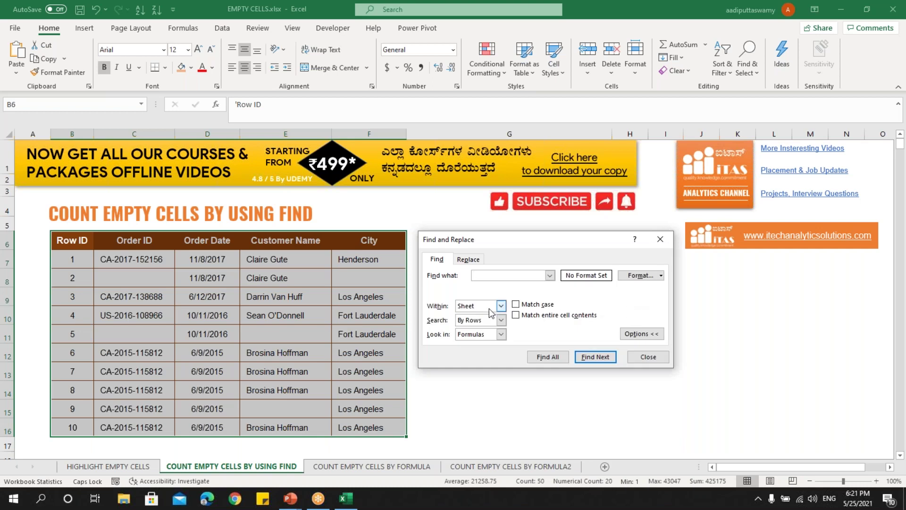
left_click(479, 336)
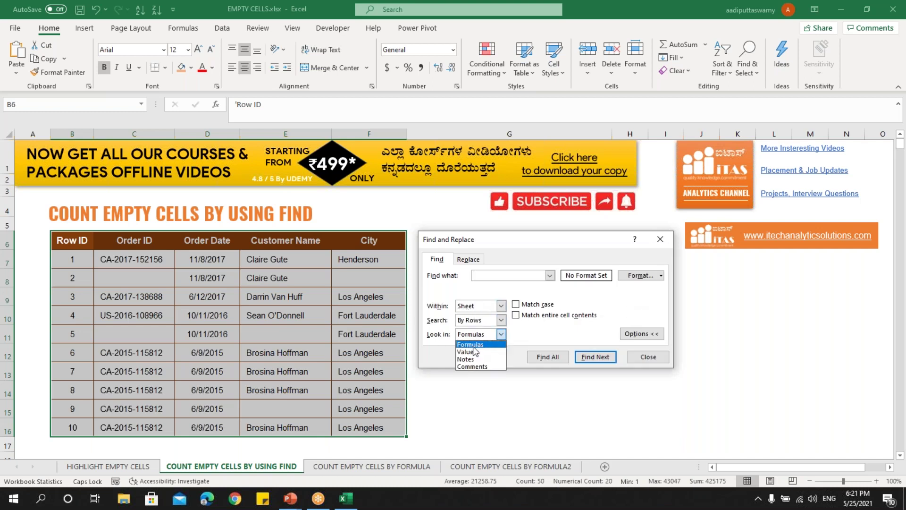
left_click(467, 352)
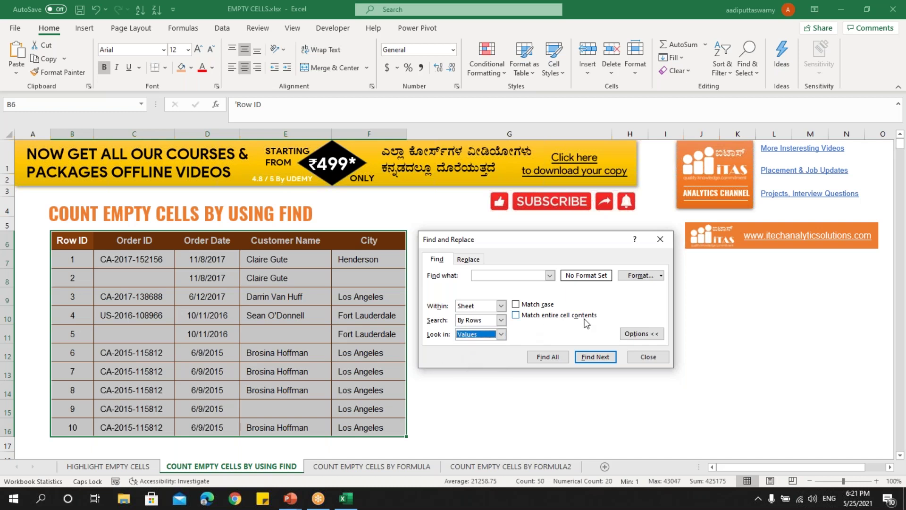
left_click(516, 316)
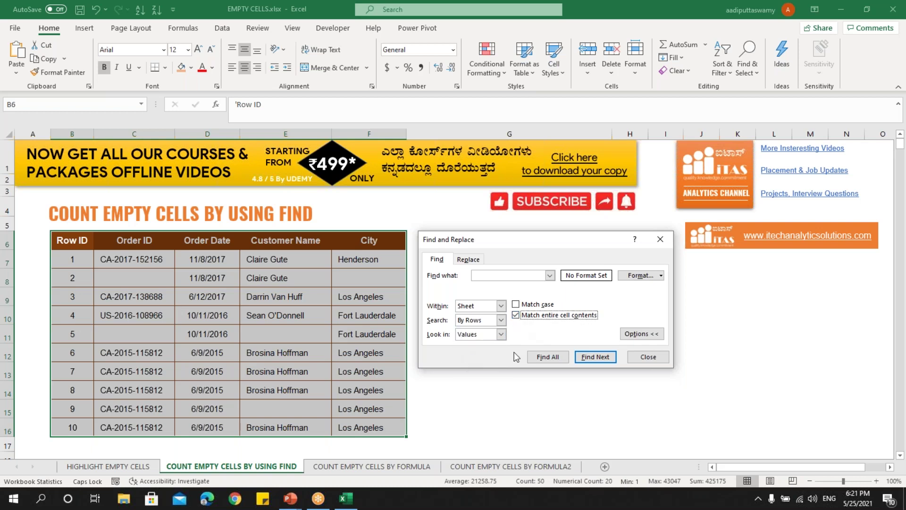
- Find all empty cells in the table, select every result, and close the Find and Replace dialog
left_click(559, 359)
left_click_drag(553, 241, 549, 185)
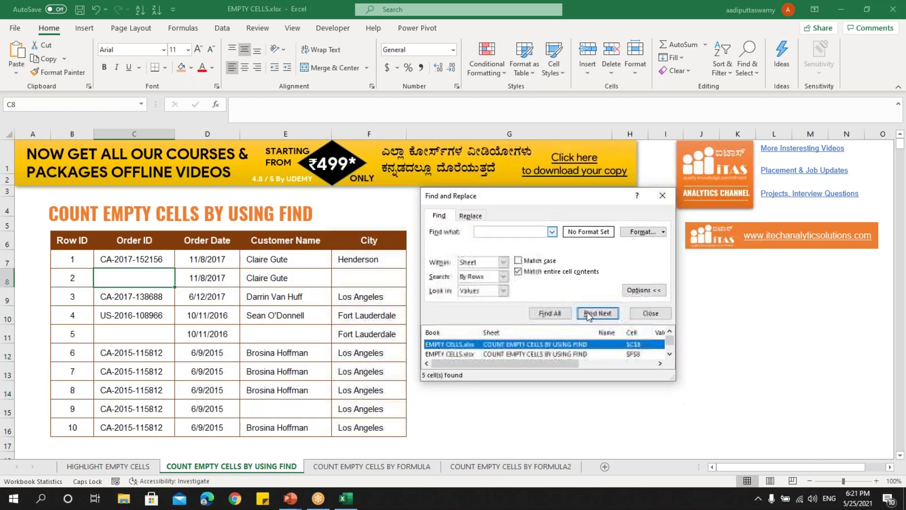
left_click_drag(673, 378, 690, 439)
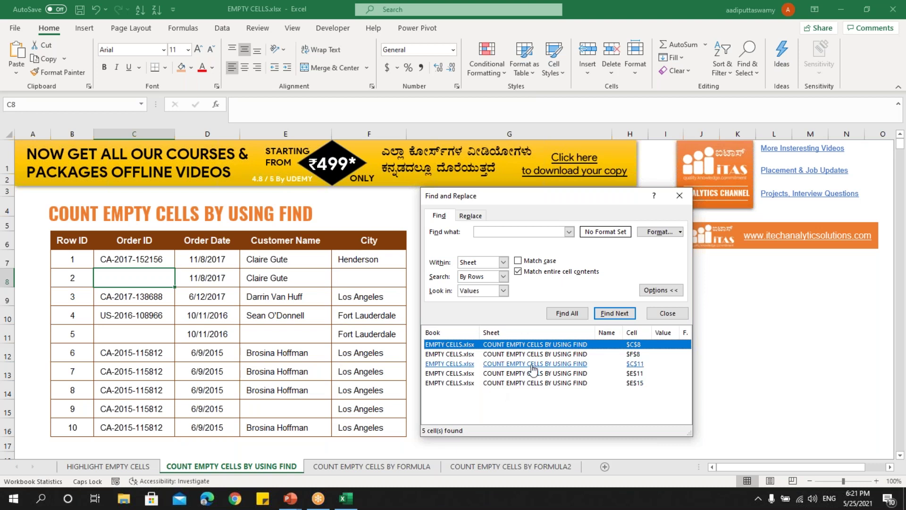
key("ctrl+a")
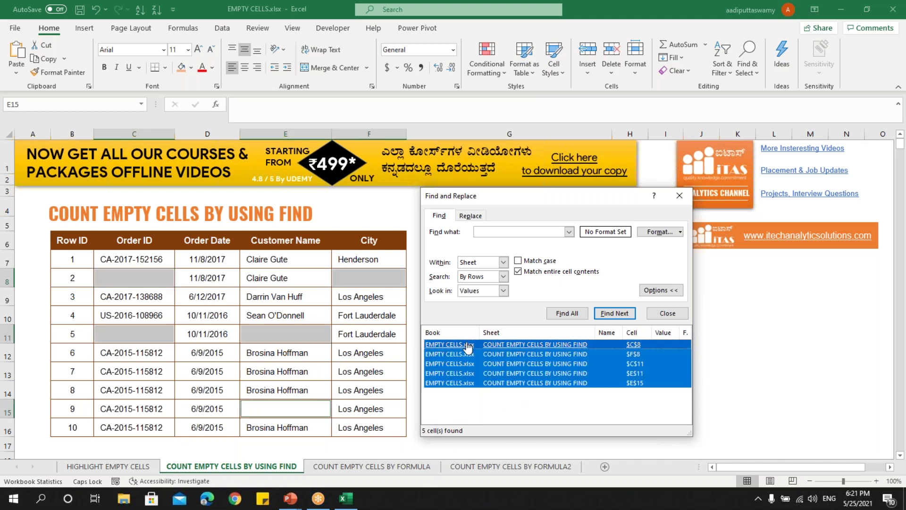
left_click(680, 195)
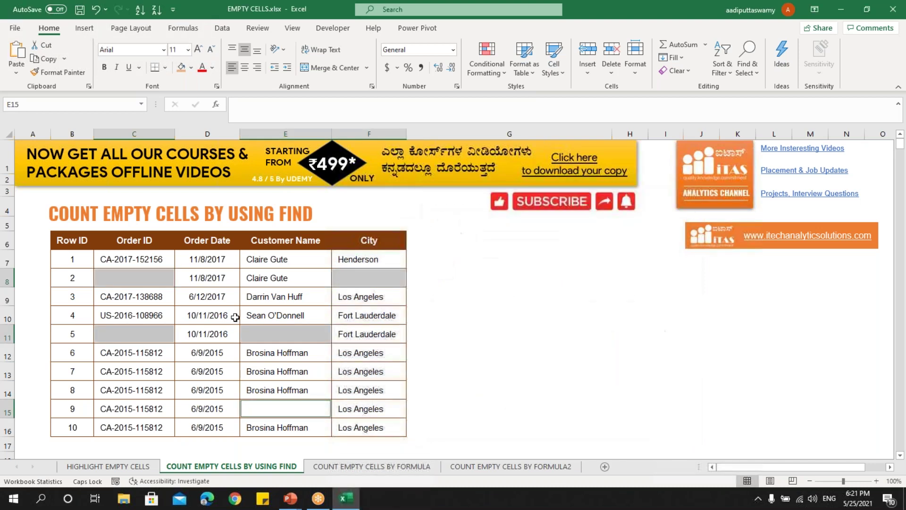
- Highlight the found empty cells with a light orange fill and deselect them
left_click(192, 68)
left_click(231, 124)
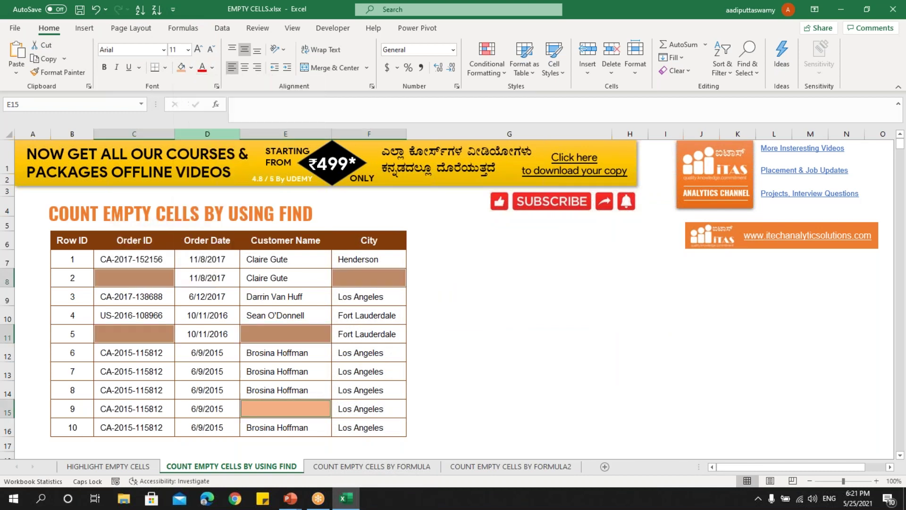
left_click(528, 319)
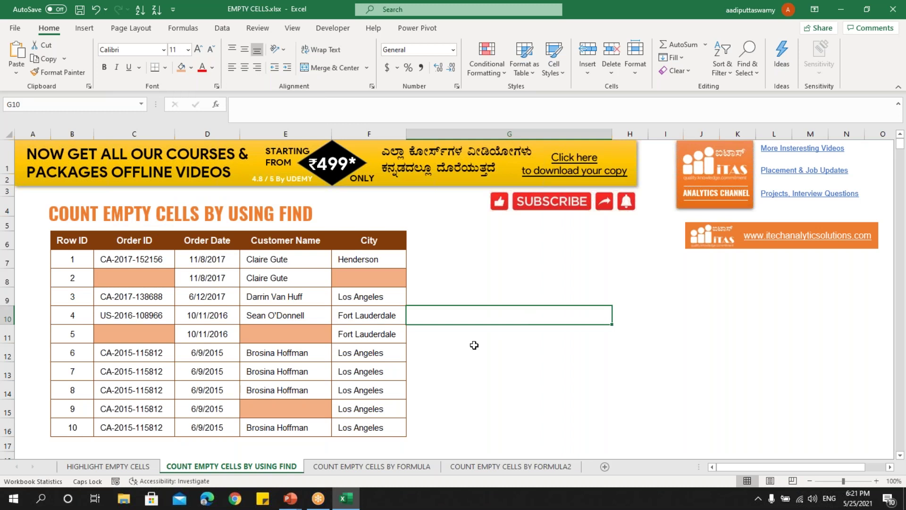
- On the COUNT EMPTY CELLS BY FORMULA sheet, enter =COUNTBLANK(B7:F16) in cell H10 to count the table's empty cells
left_click(379, 468)
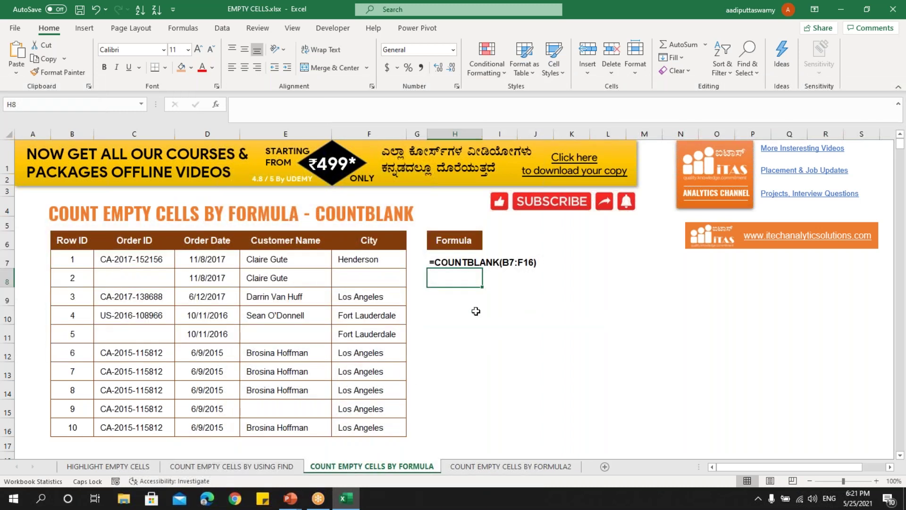
left_click(460, 265)
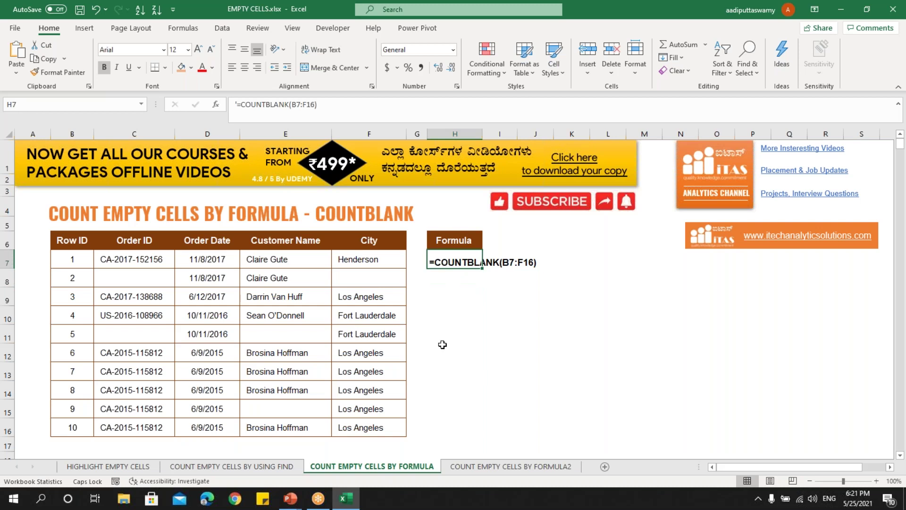
left_click_drag(89, 259, 329, 416)
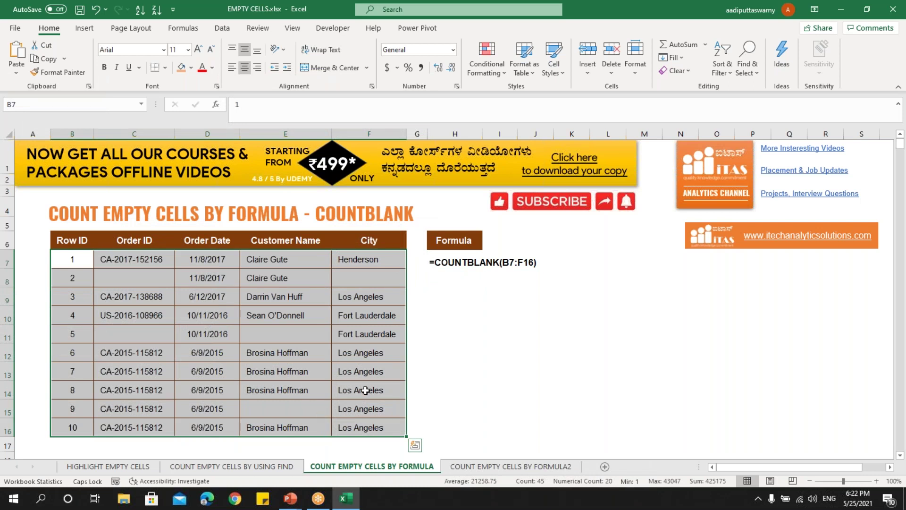
left_click(460, 307)
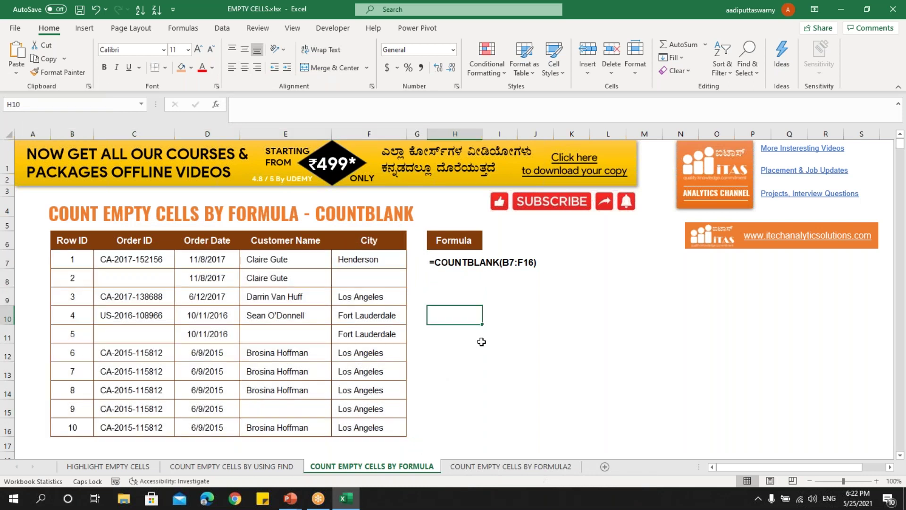
type("=COUNTBL")
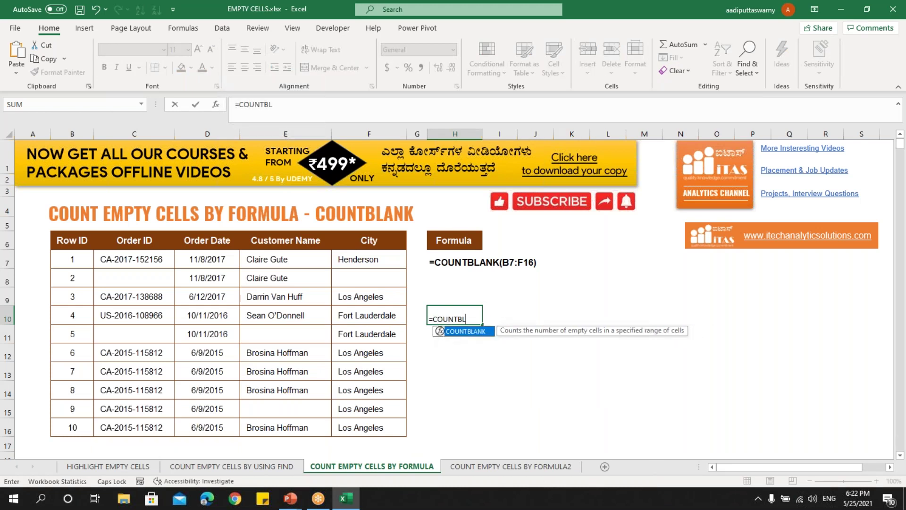
key("Tab")
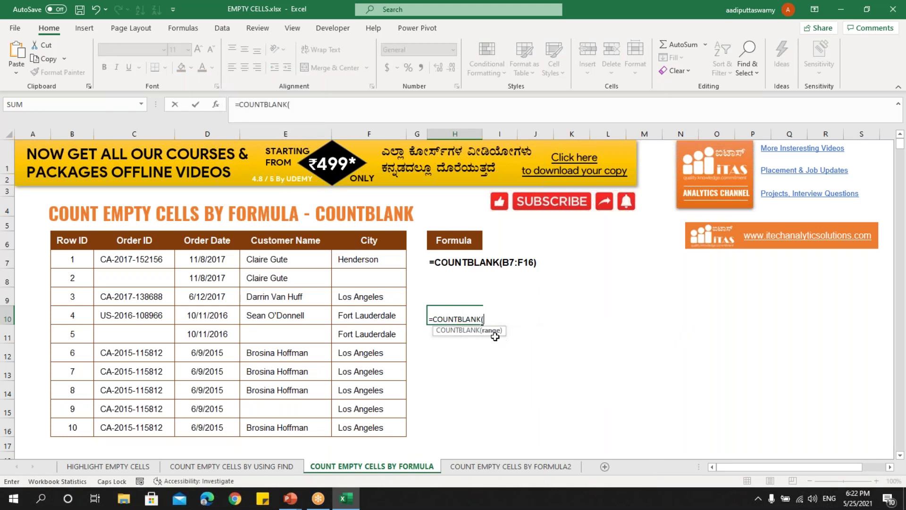
left_click_drag(69, 259, 401, 426)
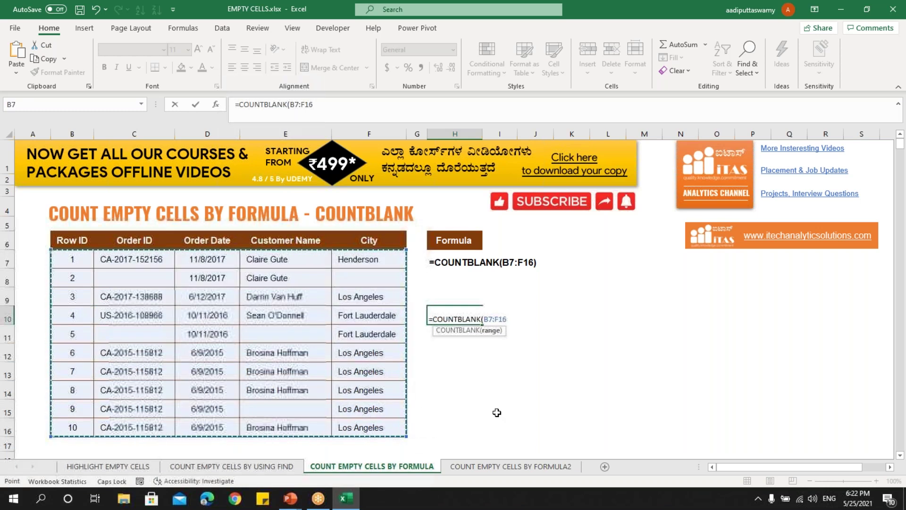
type(")")
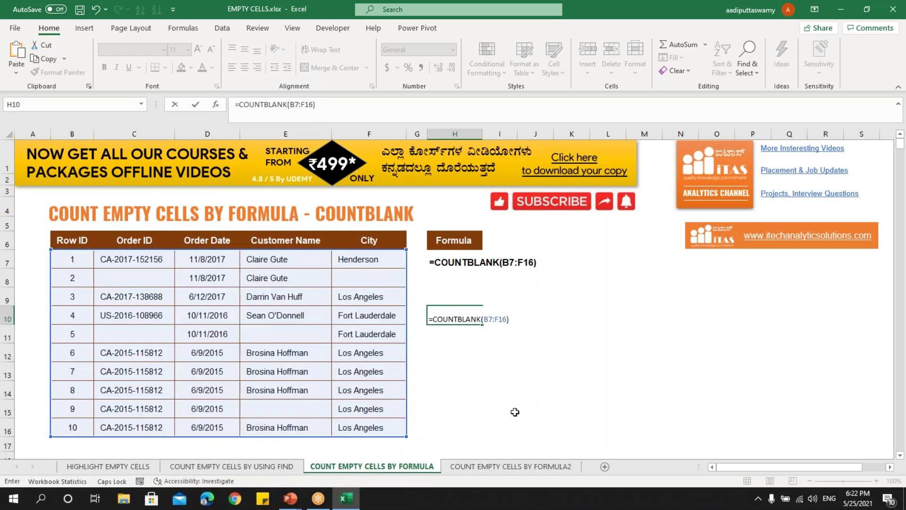
key("Return")
left_click(470, 314)
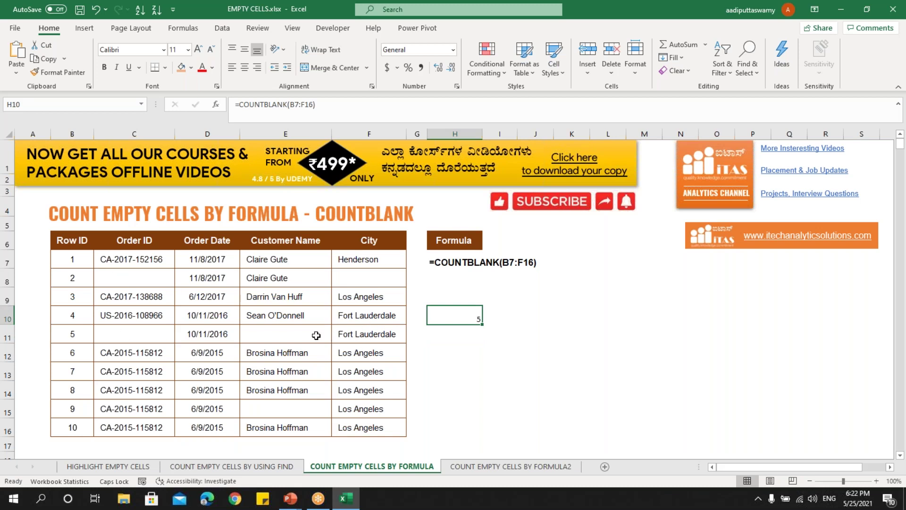
- On the COUNT EMPTY CELLS BY FORMULA2 sheet, enter =COUNTA(B7:F16) in cell H10 to count the filled cells
left_click(483, 466)
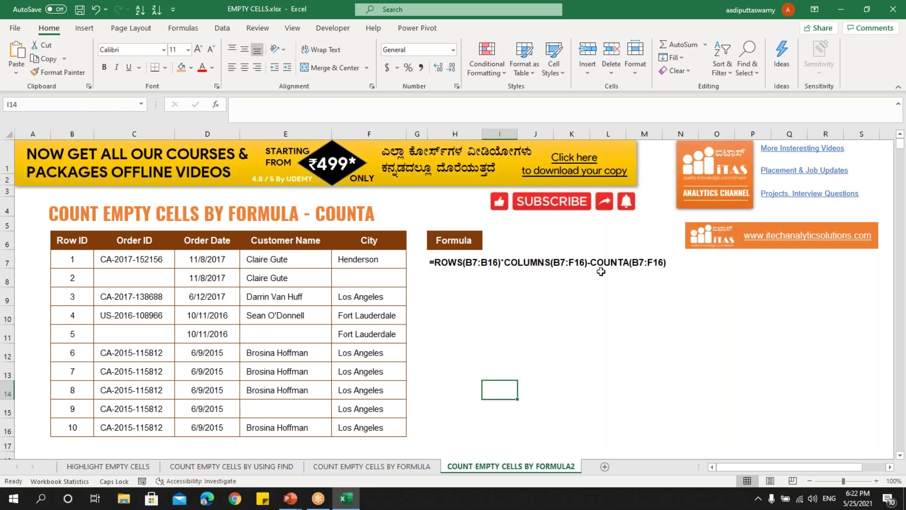
left_click_drag(124, 260, 394, 431)
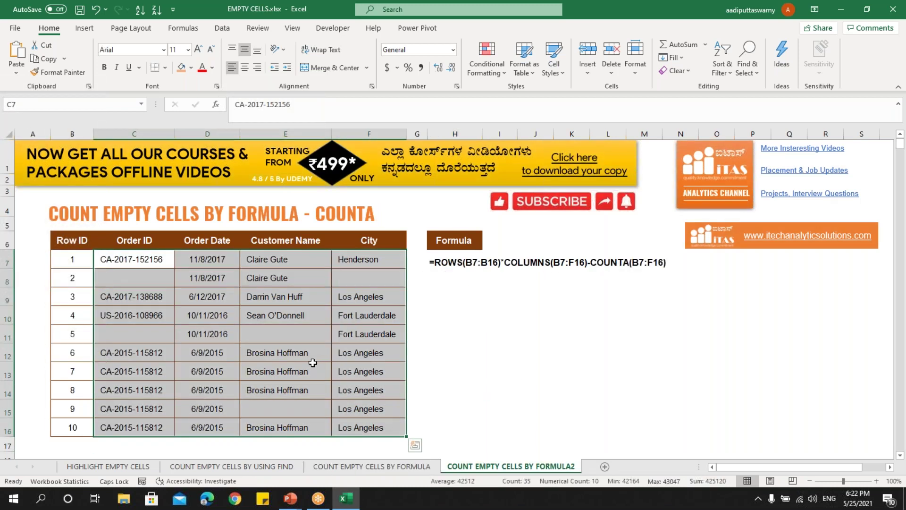
left_click(456, 313)
type("=COUNTA(")
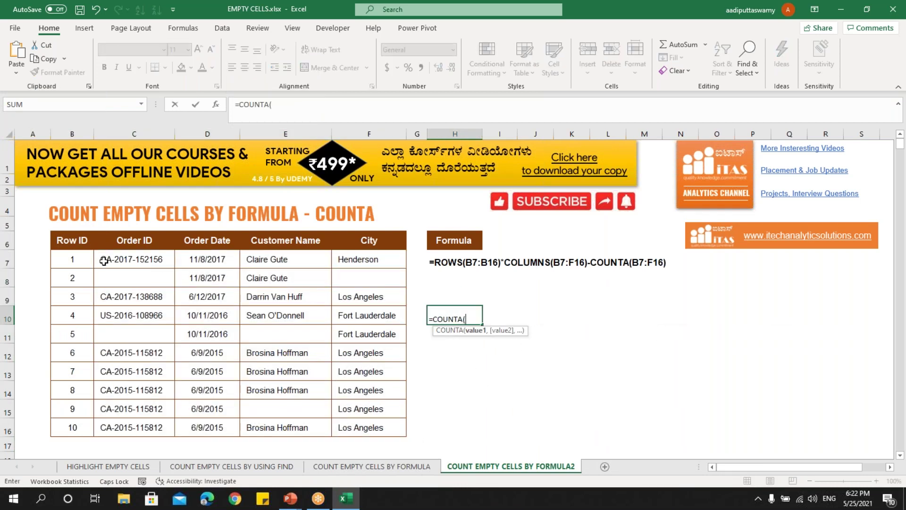
left_click_drag(86, 261, 380, 427)
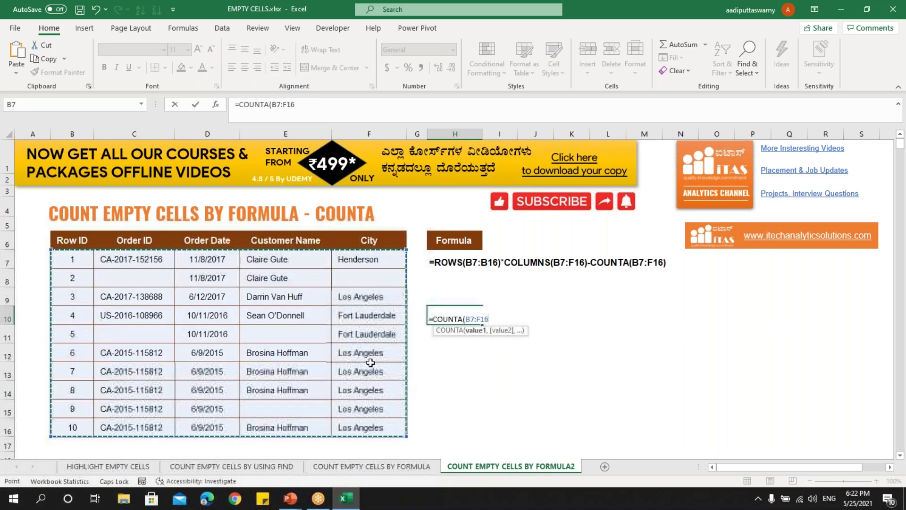
key("Return")
- Enter =ROWS(B7:B16) in cell H11 to count the table's data rows
left_click_drag(81, 263, 392, 429)
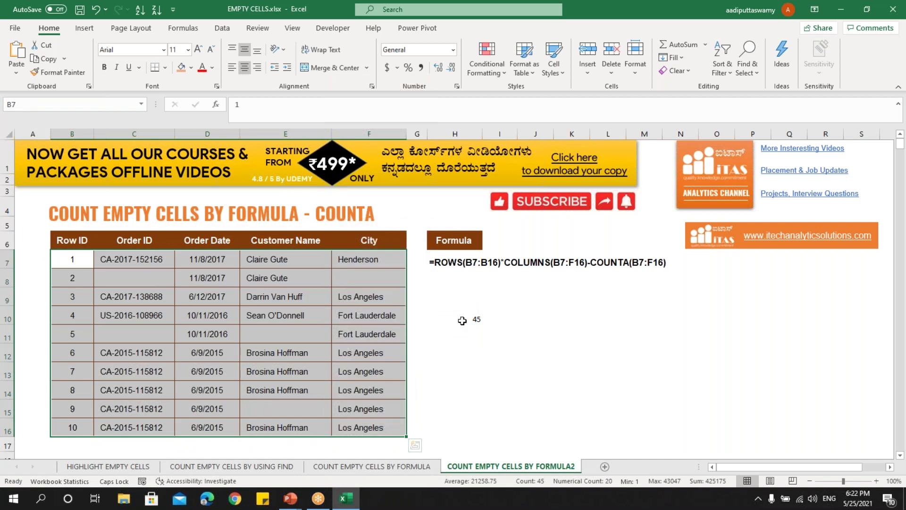
left_click(471, 336)
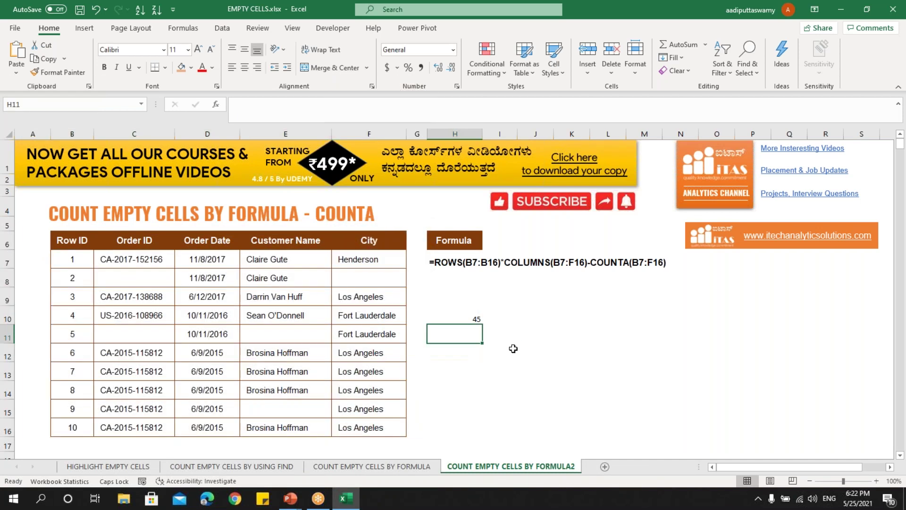
type("=ROW")
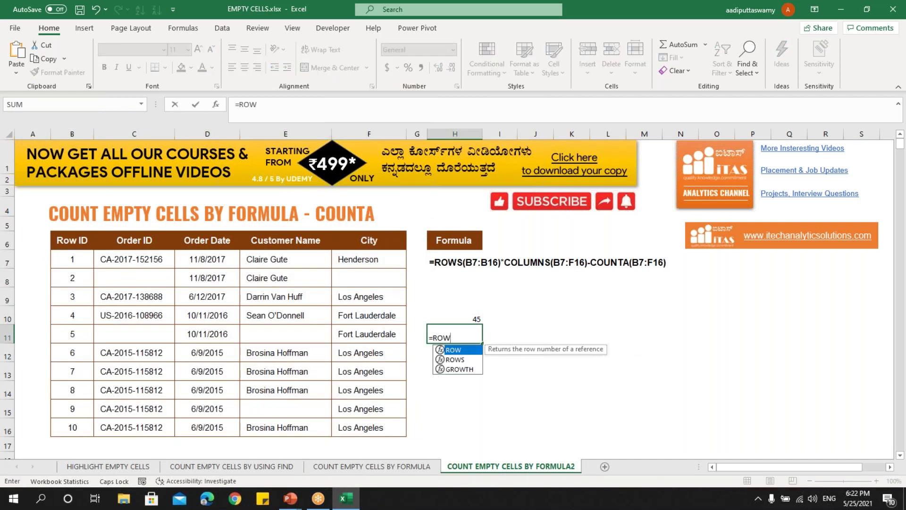
type("S(")
left_click_drag(85, 259, 70, 421)
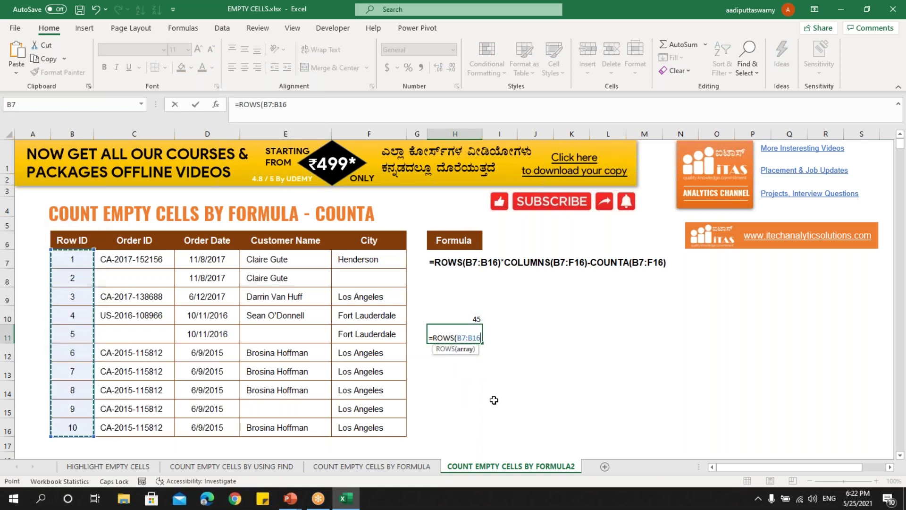
key("Return")
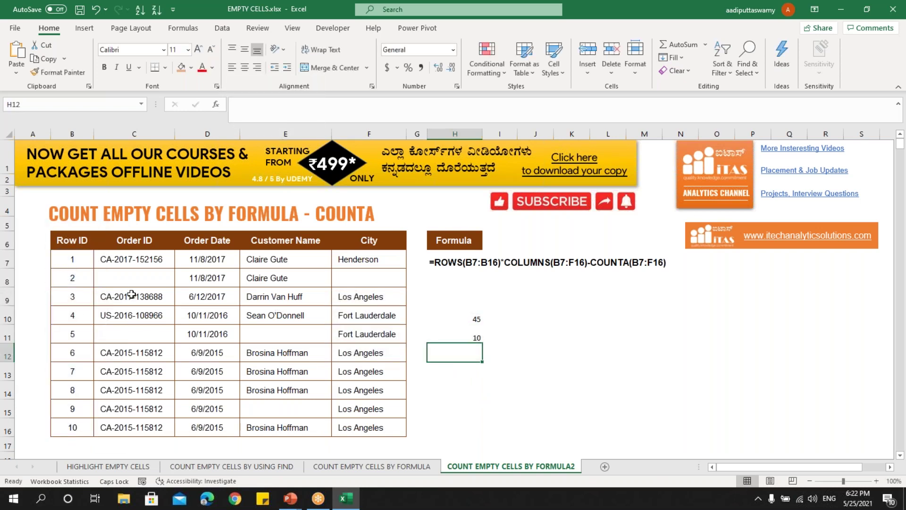
- Extend the formula in H11 to =ROWS(B7:B16)*COLUMNS(B7:F16) to get the table's total number of cells
left_click_drag(75, 259, 378, 427)
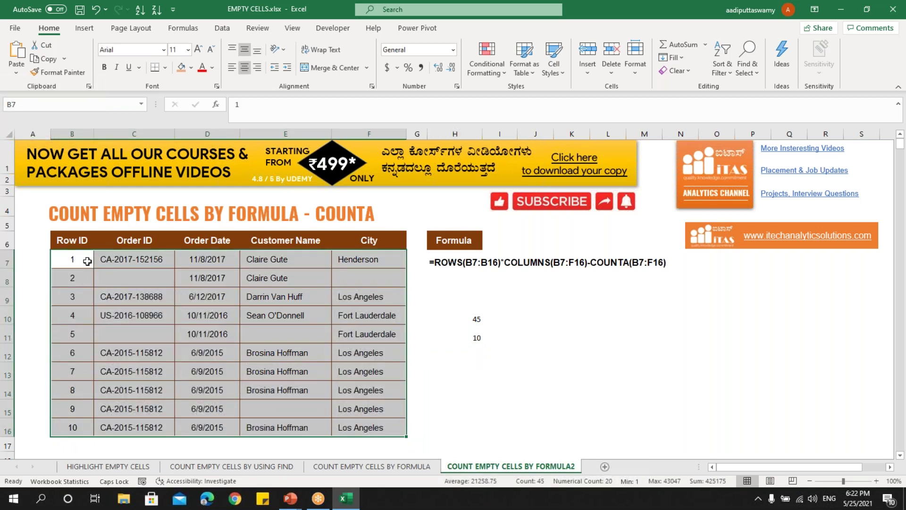
left_click_drag(86, 263, 351, 420)
left_click(479, 338)
key("F2")
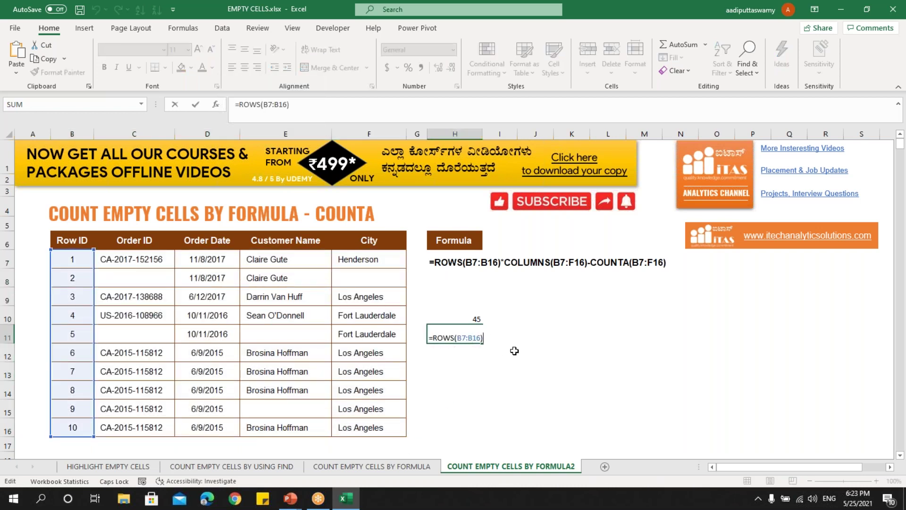
type("*COLU")
key("Down")
key("Tab")
left_click_drag(79, 262, 389, 428)
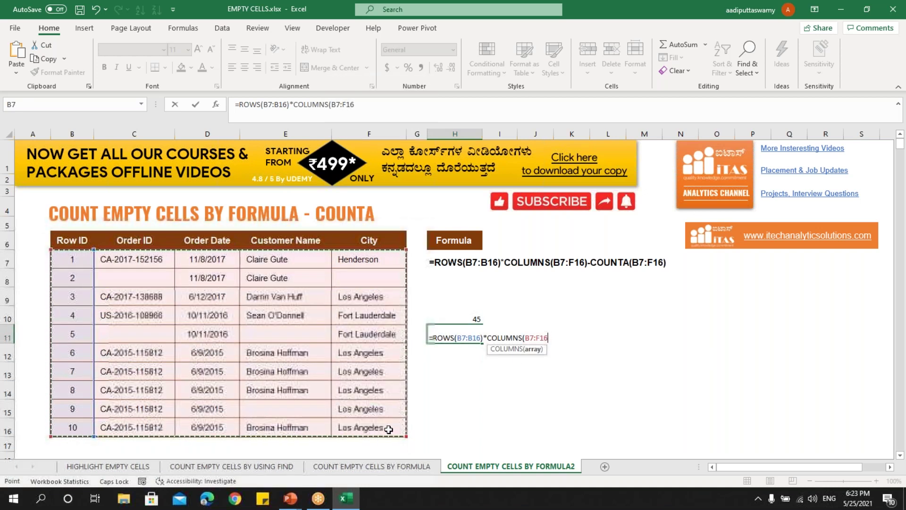
key("Return")
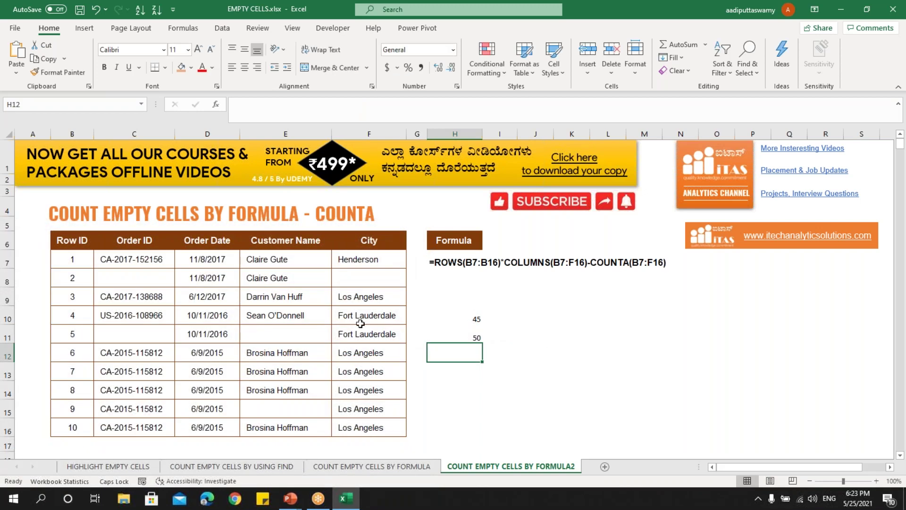
left_click_drag(78, 263, 80, 426)
left_click(394, 259, "shift")
left_click_drag(72, 261, 384, 426)
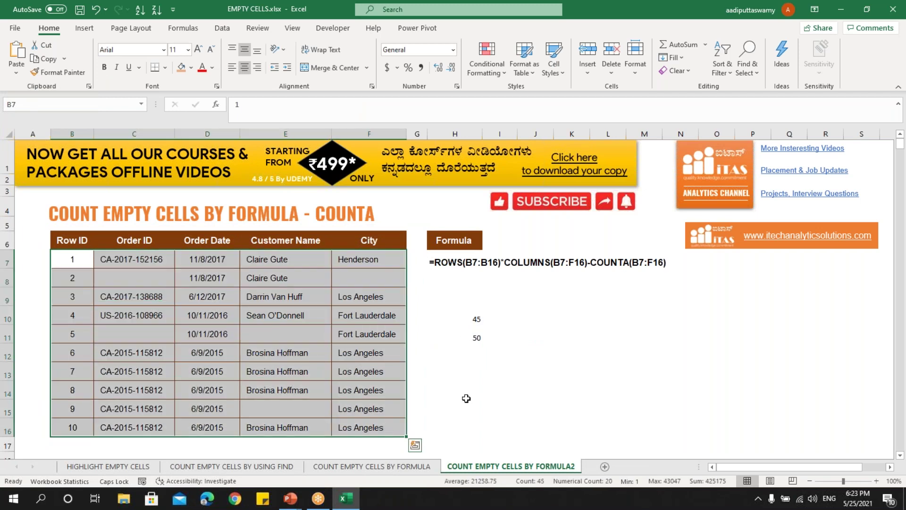
left_click(468, 338)
double_click(468, 338)
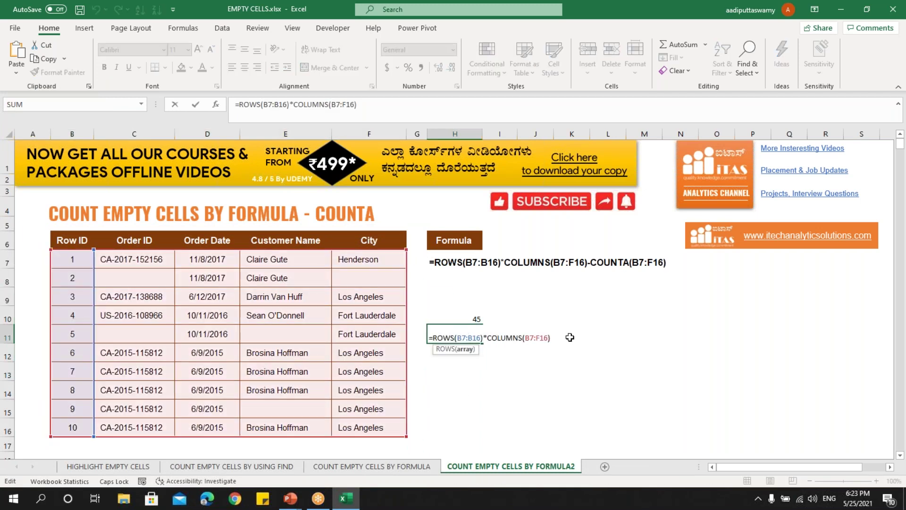
left_click(527, 337)
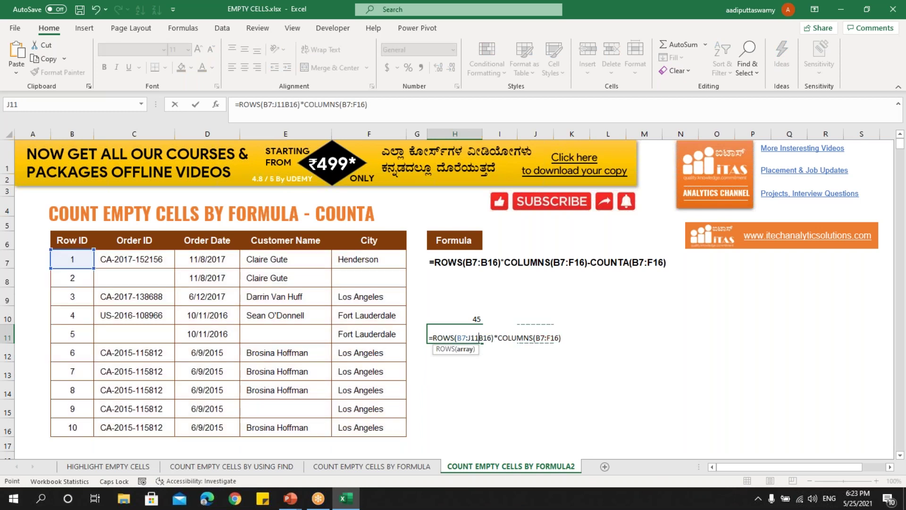
key("Escape")
- Subtract COUNTA(B7:F16) at the end of the ROWS and COLUMNS formula in H11 to count the empty cells
double_click(479, 338)
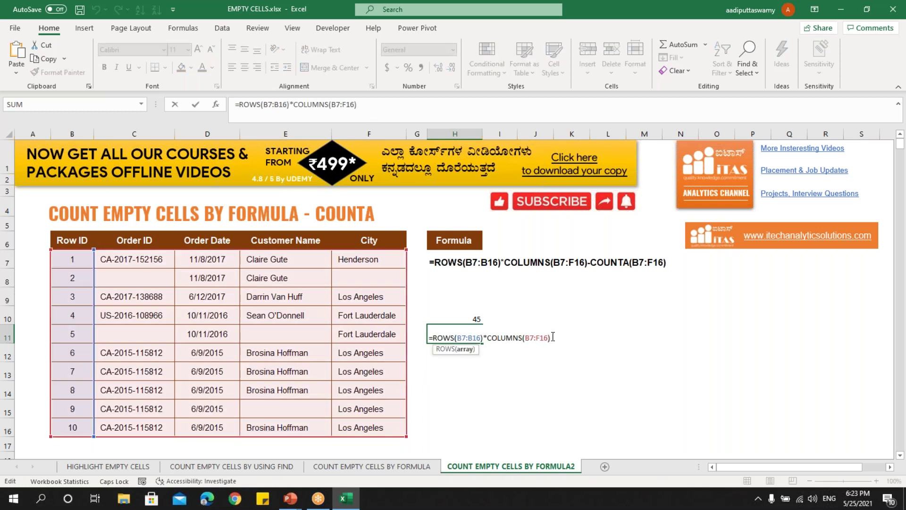
left_click(552, 337)
type("-COU")
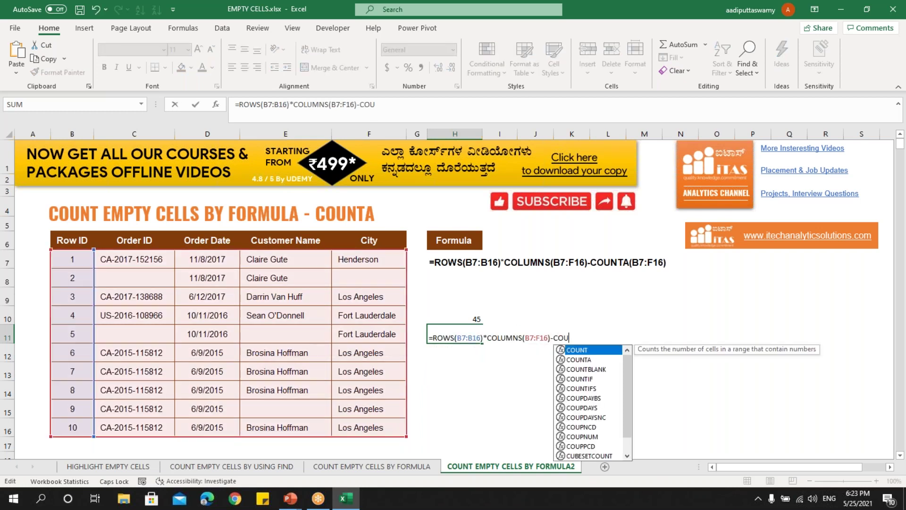
type("NTA(")
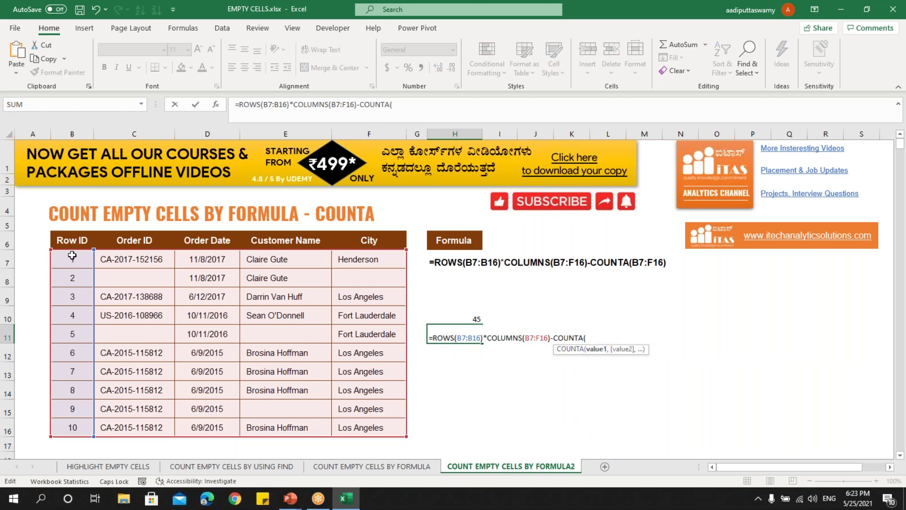
left_click_drag(72, 258, 389, 429)
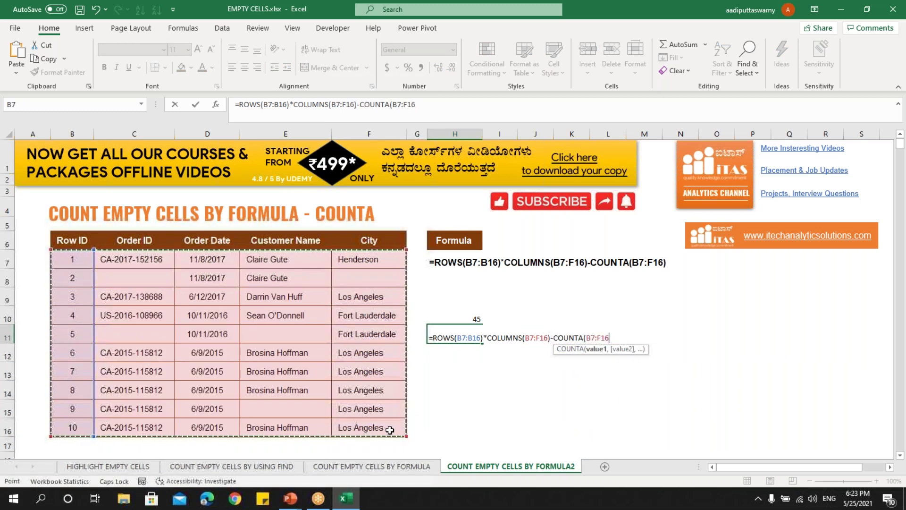
type(")")
key("ctrl+Return")
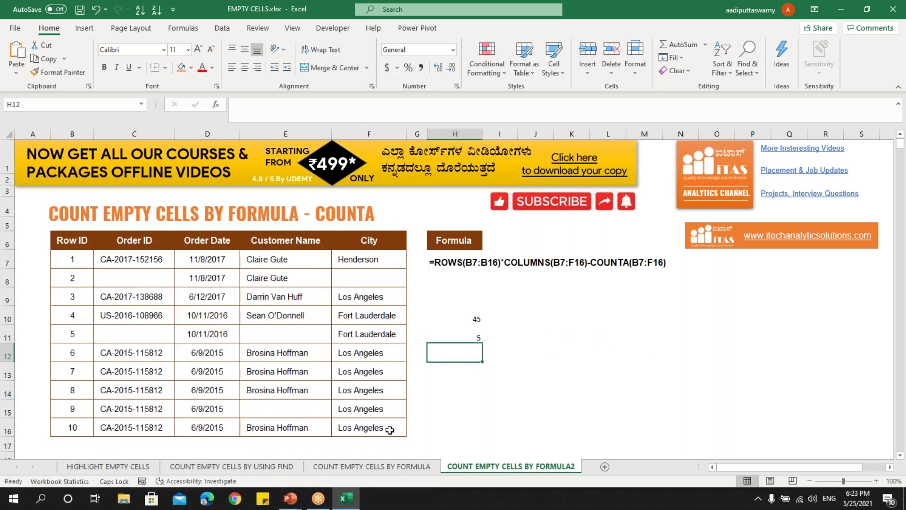
- Switch to the running PowerPoint slide show with the course package offers
left_click(129, 278)
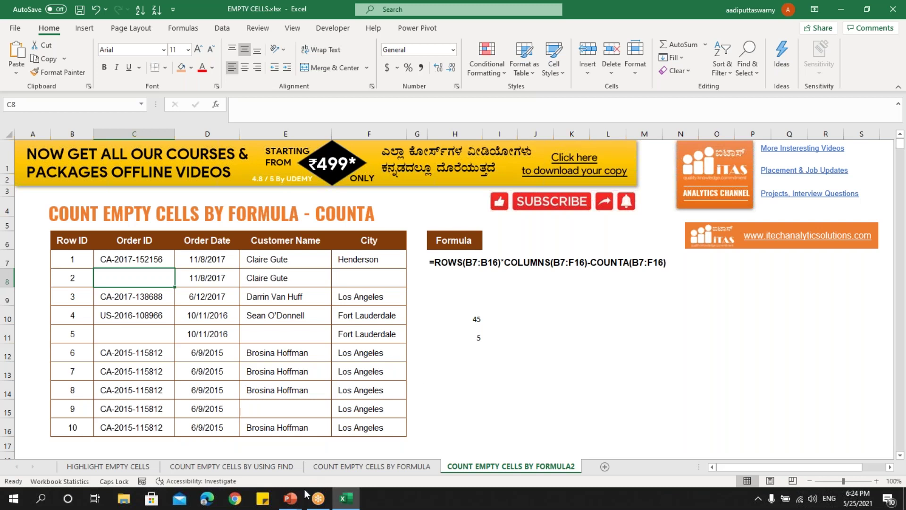
mouse_move(290, 496)
left_click(351, 448)
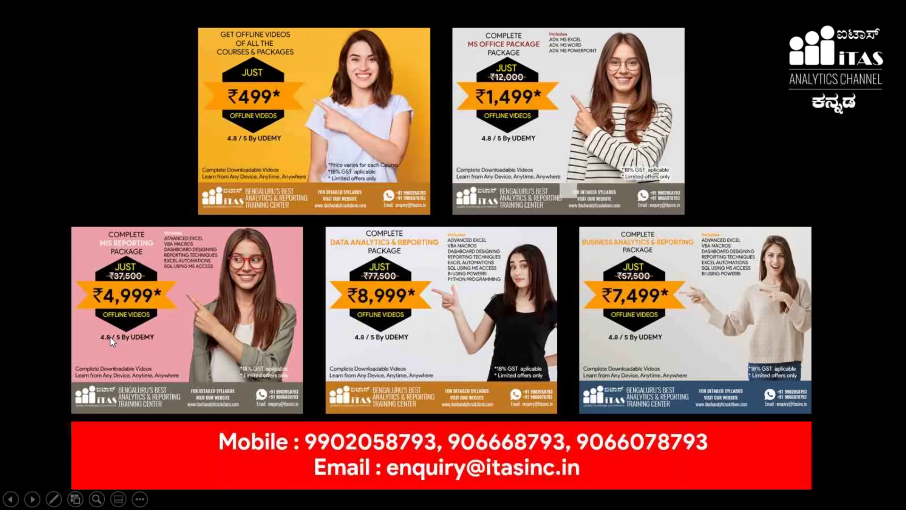